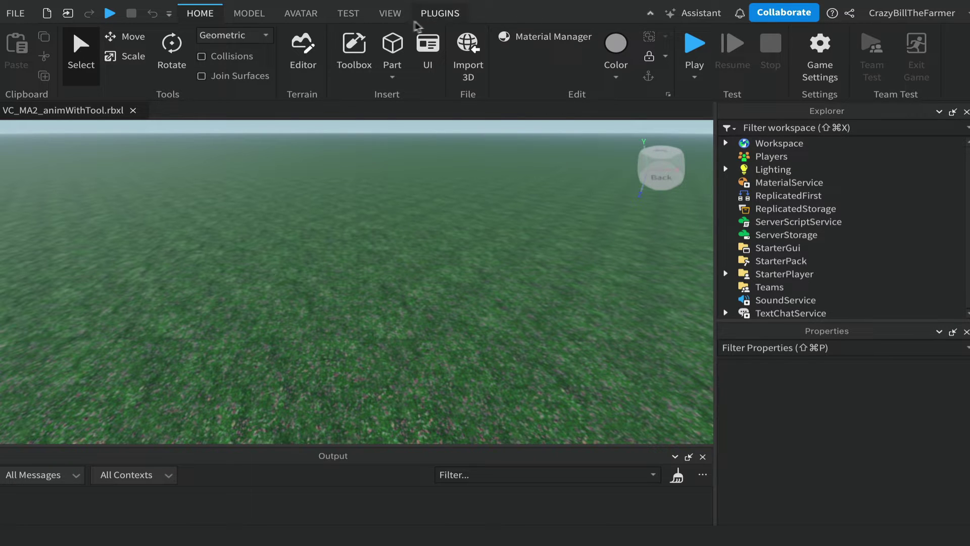
- Open Manage Plugins from the Plugins tab and its Marketplace plugin browser
click(441, 13)
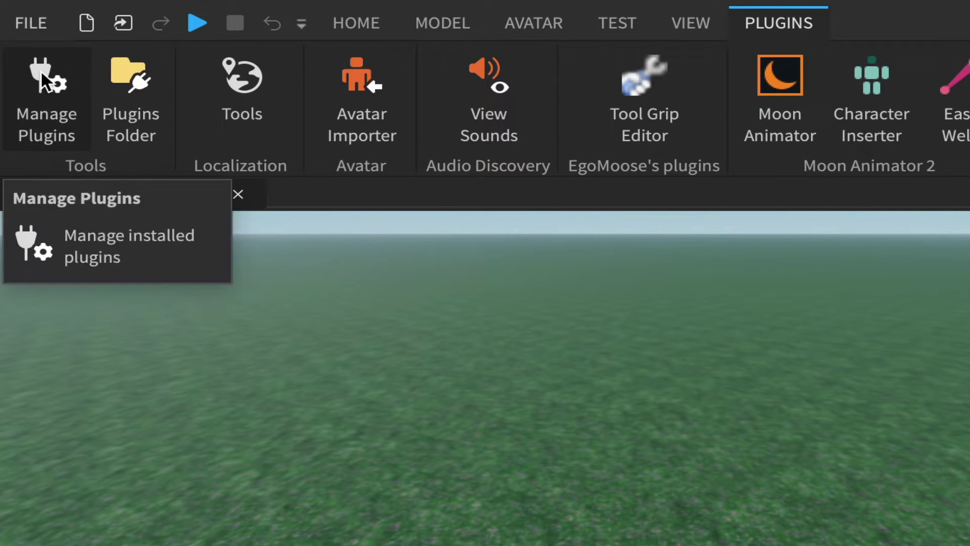
click(41, 69)
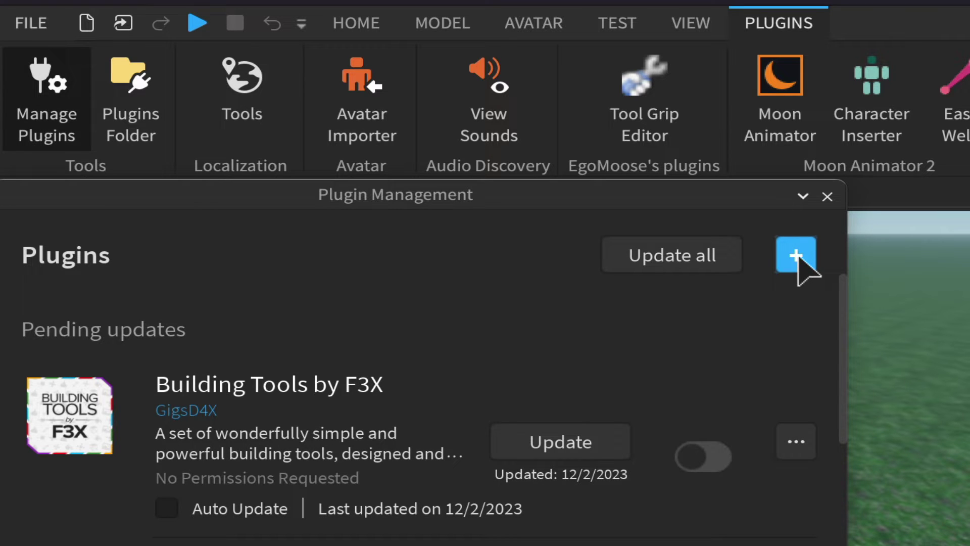
click(797, 258)
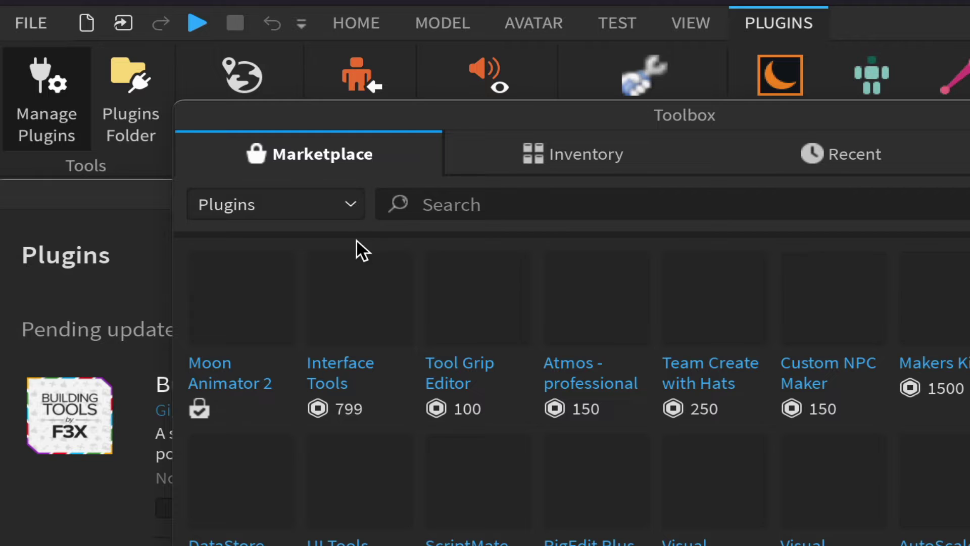
- Search the Plugins Marketplace for 'moon' and view the Moon Animator 2 result
click(353, 201)
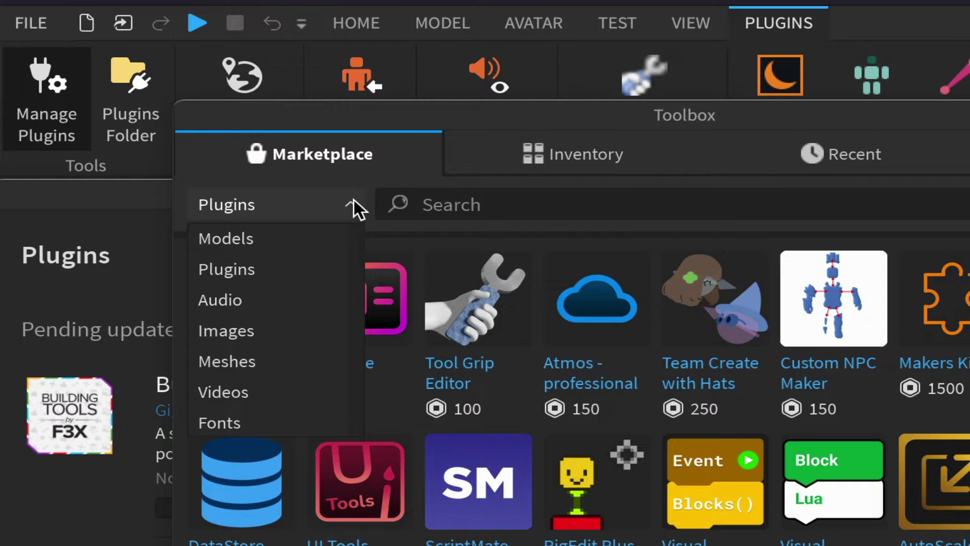
click(261, 271)
click(499, 209)
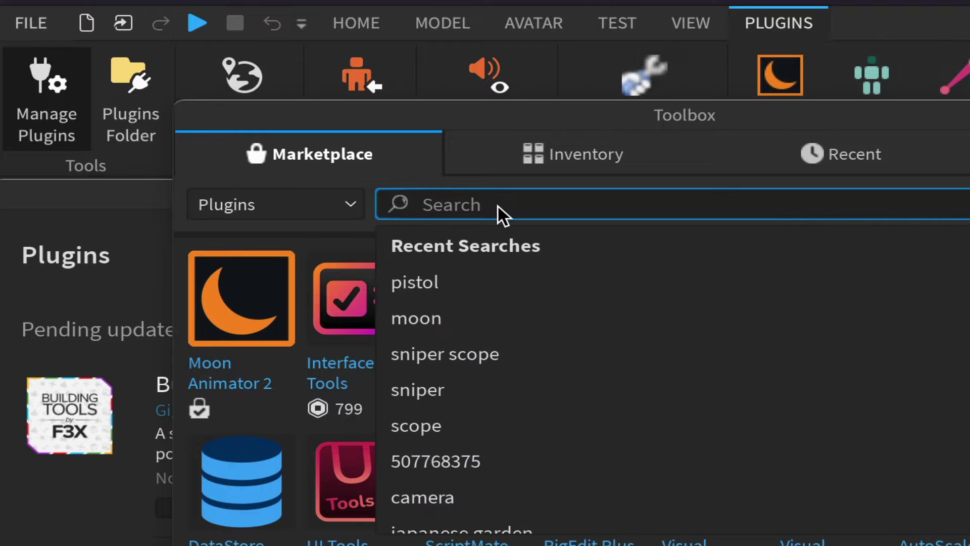
text(moon)
key(Return)
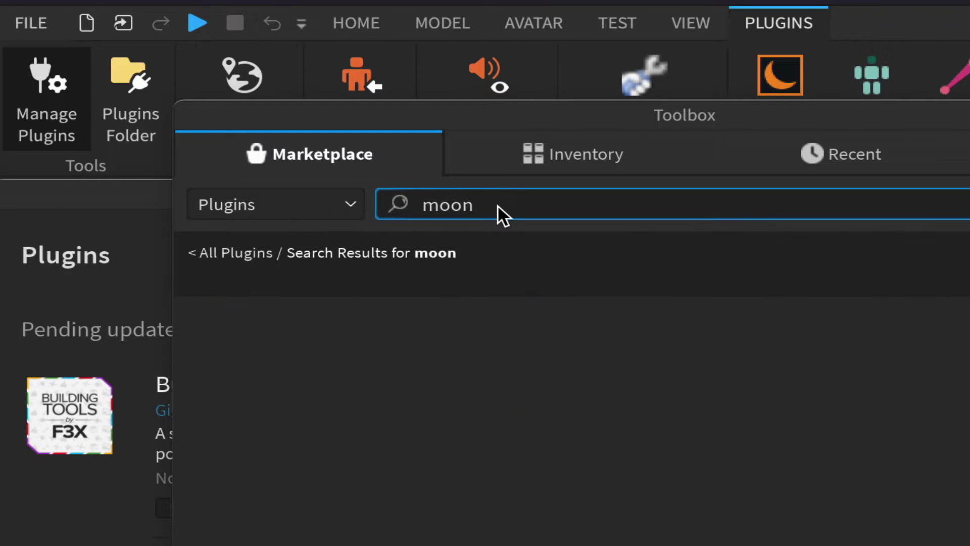
click(699, 292)
mouse_move(202, 334)
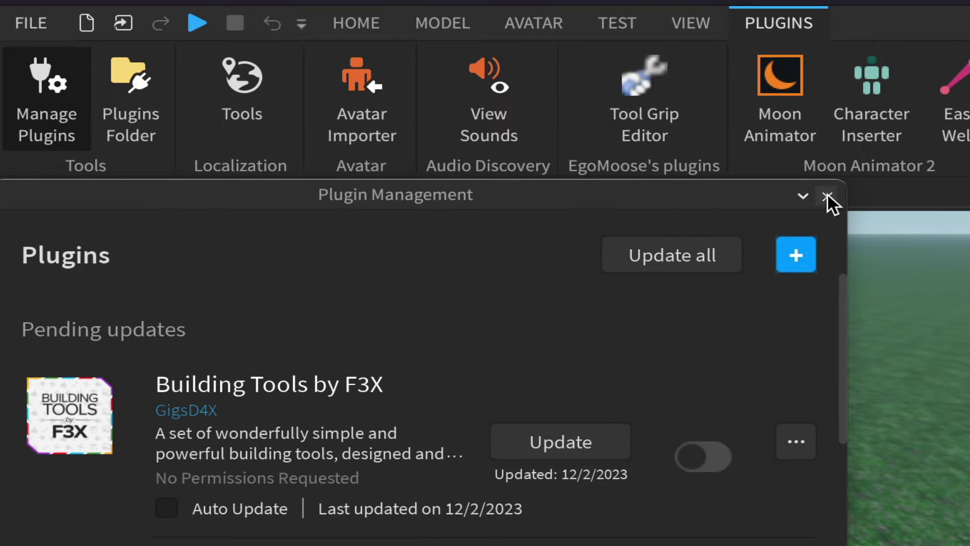
- Close the Plugin Management window
click(827, 197)
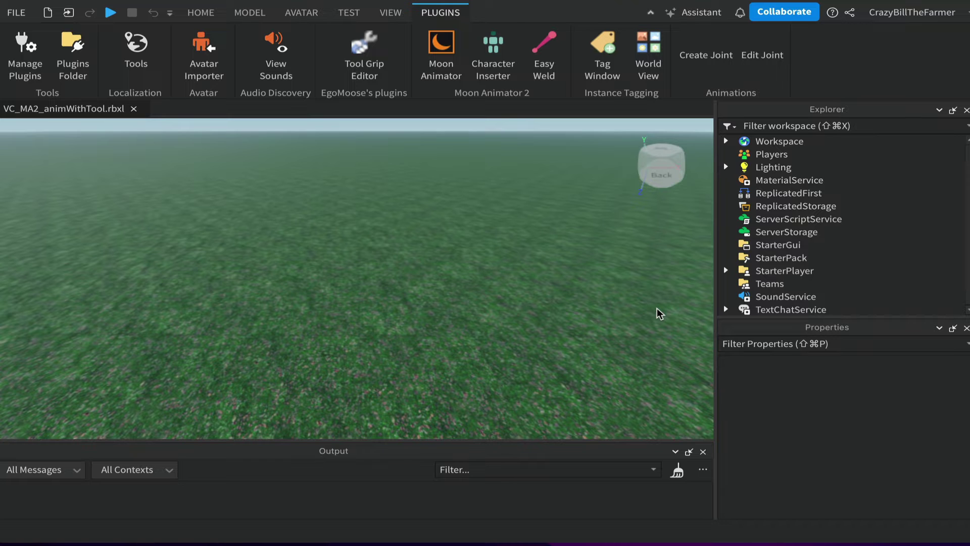
- Close the Output, Explorer and Properties panels to free the 3D view
scroll(607, 232, up, 1)
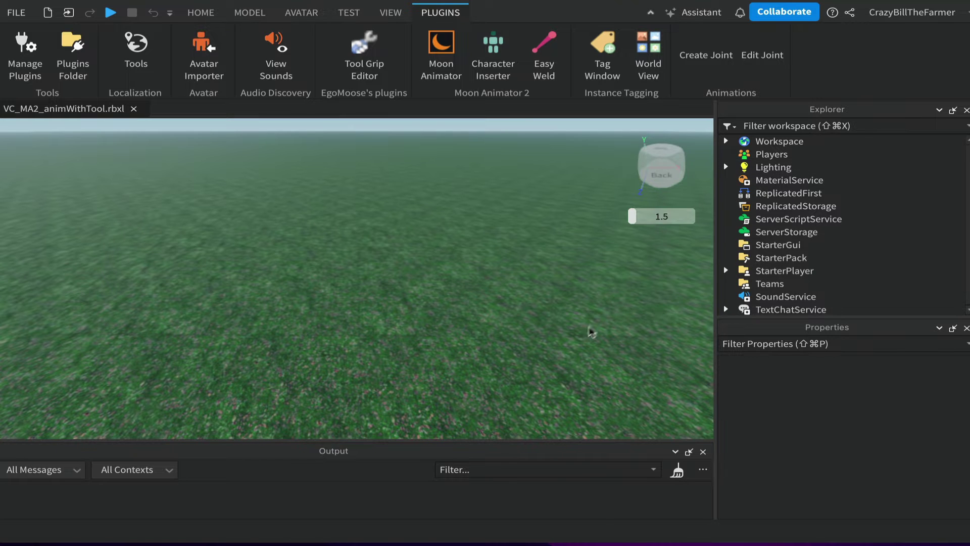
click(703, 451)
click(967, 110)
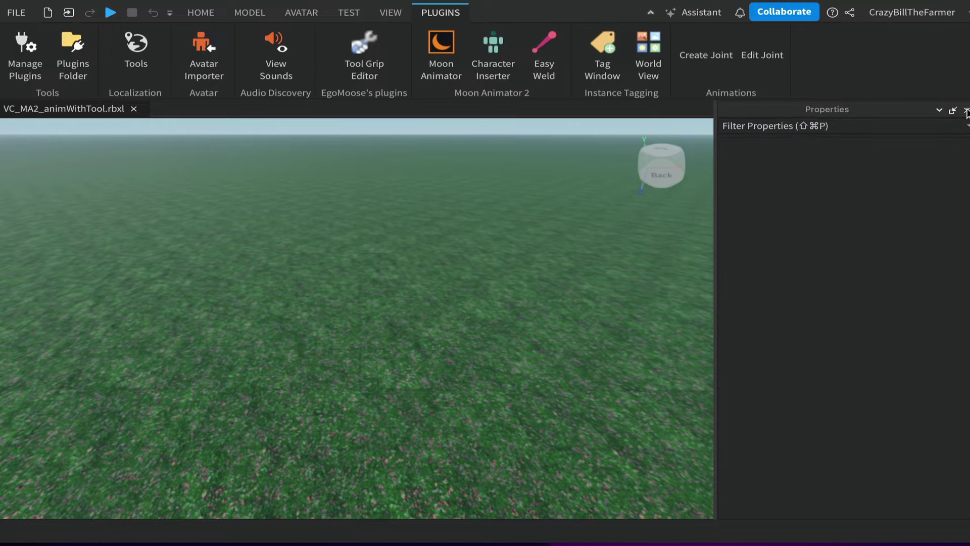
click(966, 109)
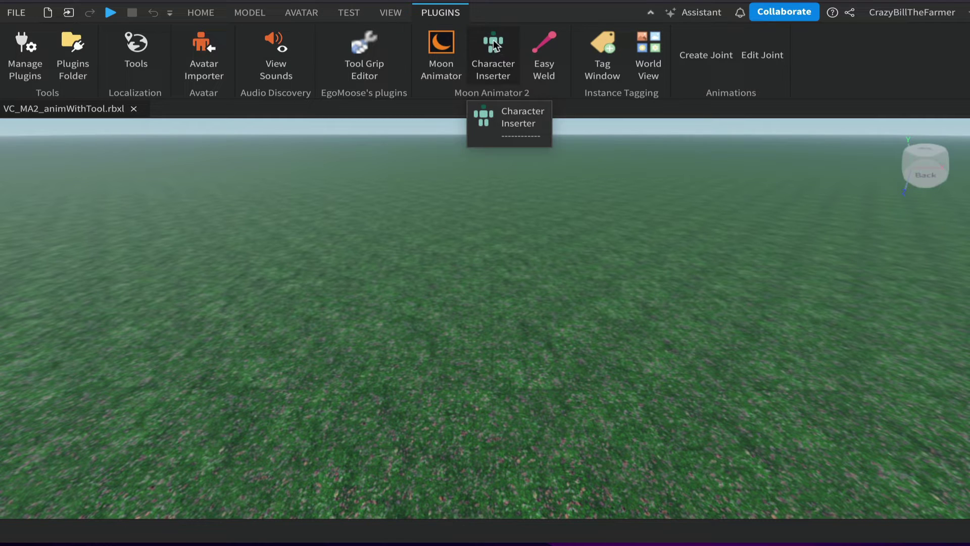
- Build an R15 Masculine Mesh Avatar (2016) rig with the Rig Builder
click(297, 13)
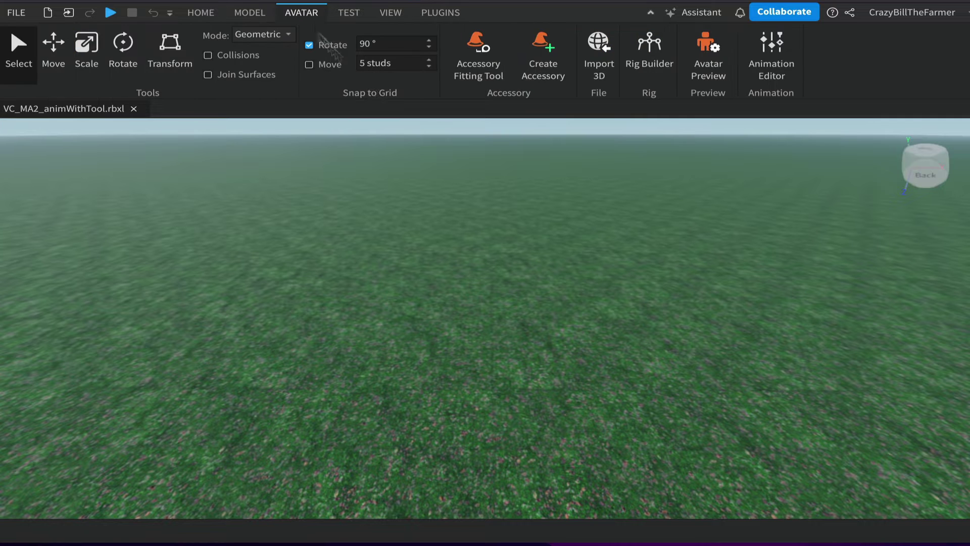
click(651, 48)
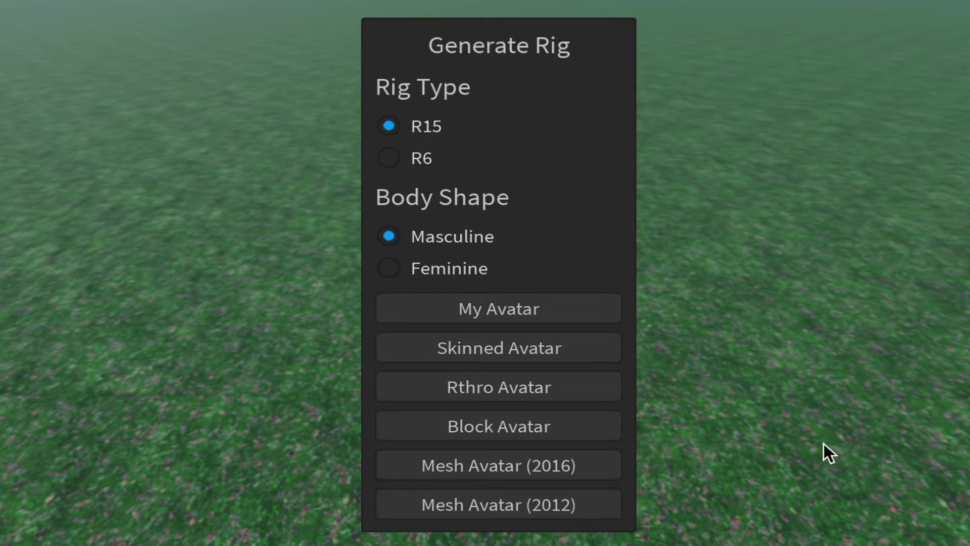
click(493, 475)
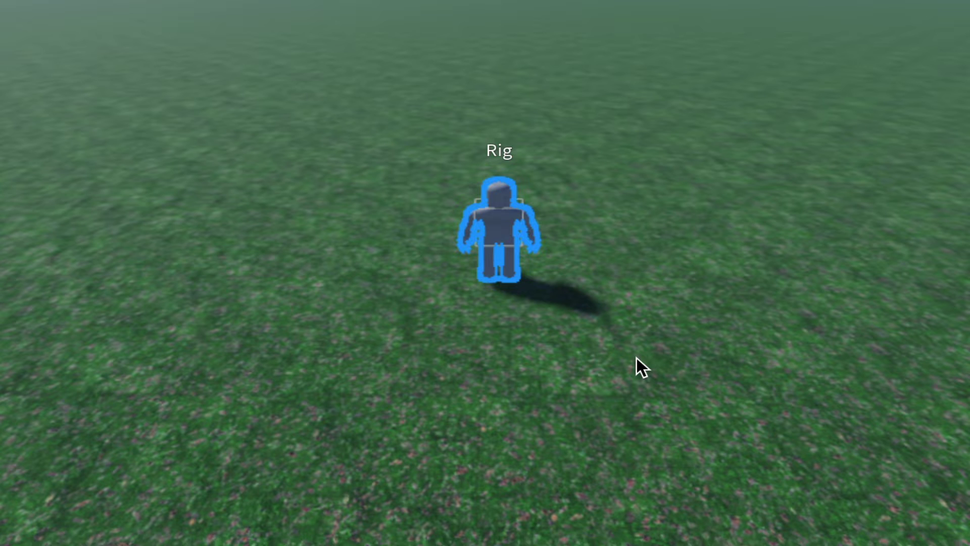
- Focus the camera on the new rig and rotate it 90 degrees to face front
key(f)
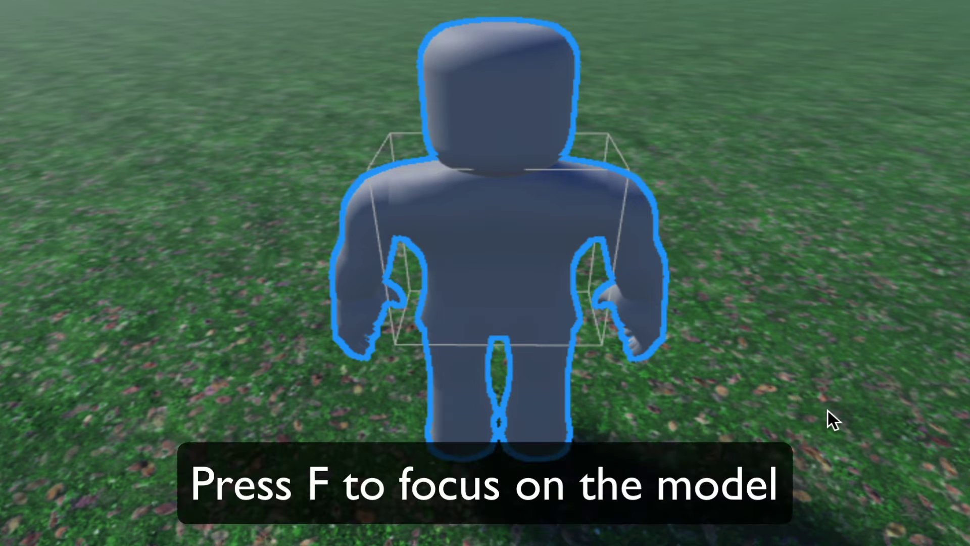
key(f)
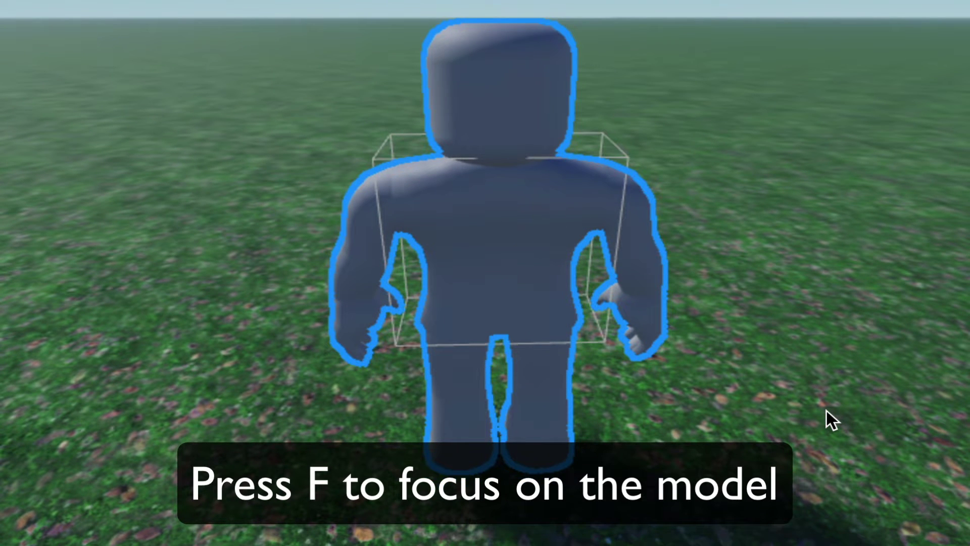
key(ctrl+r)
key(ctrl+r)
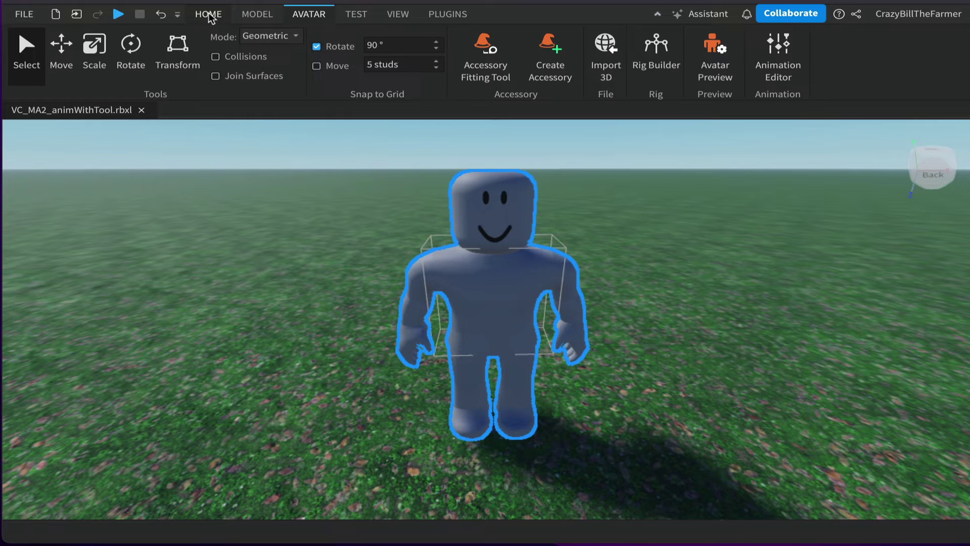
- Show the Toolbox and switch its Marketplace category to Models
click(209, 15)
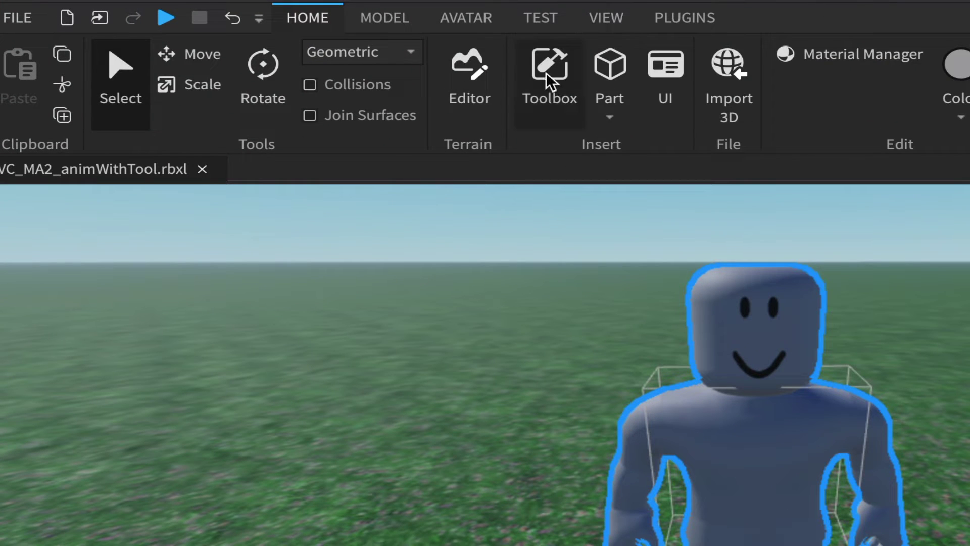
click(549, 81)
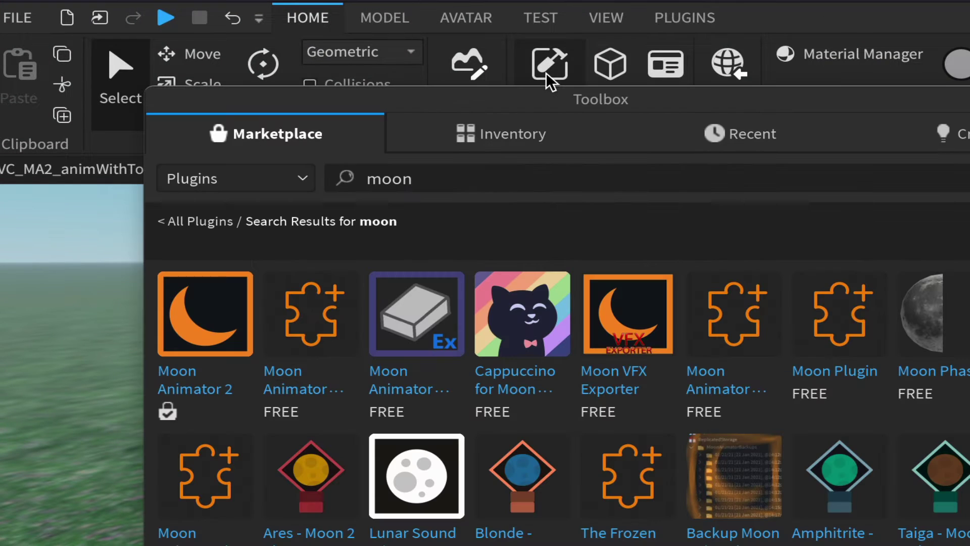
click(302, 176)
click(203, 206)
- Replace the 'moon' search with 'pistol' and browse the model results
click(433, 177)
key(ctrl+a)
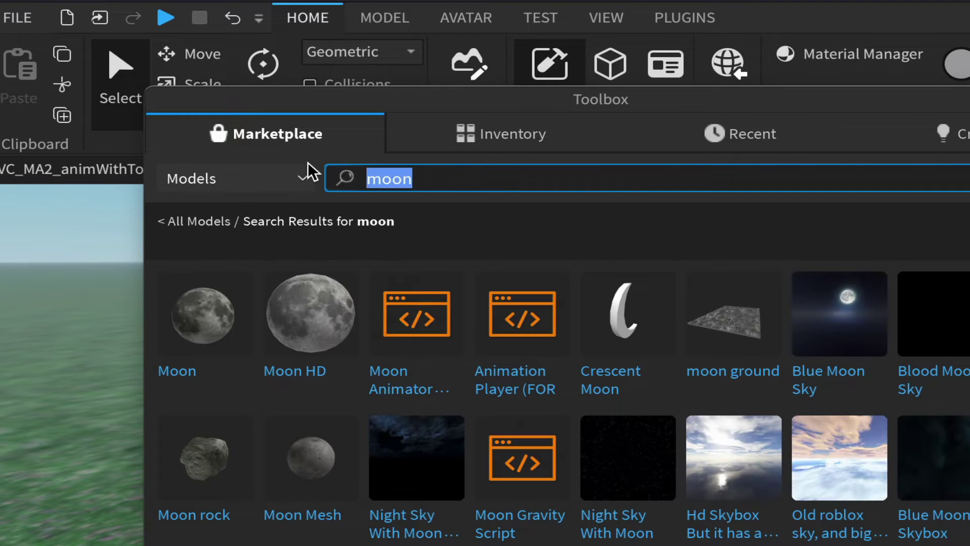
text(pisto.)
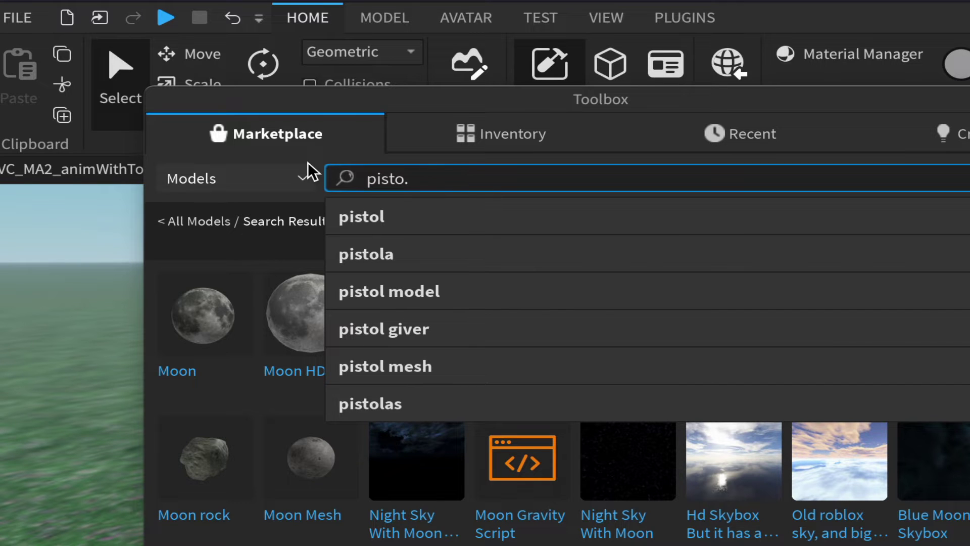
key(BackSpace)
text(l)
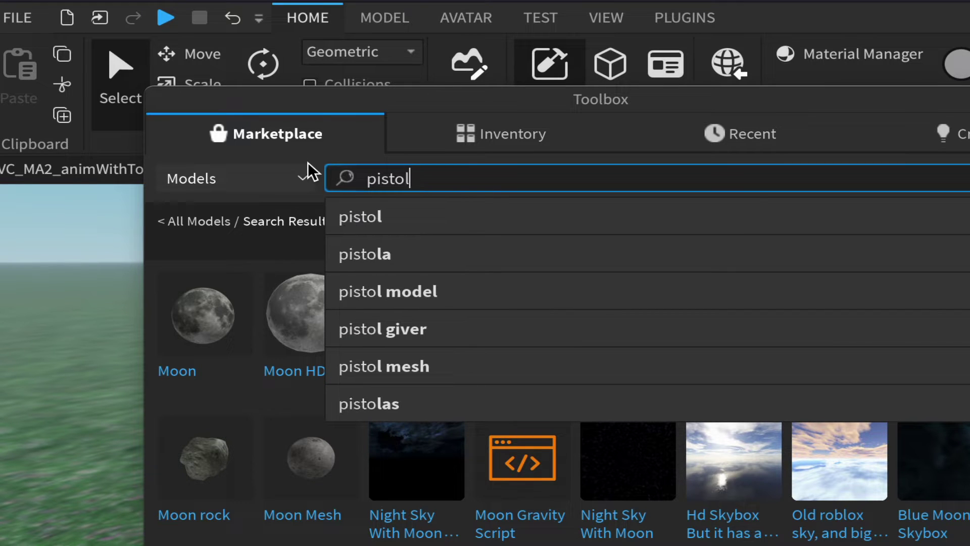
key(Return)
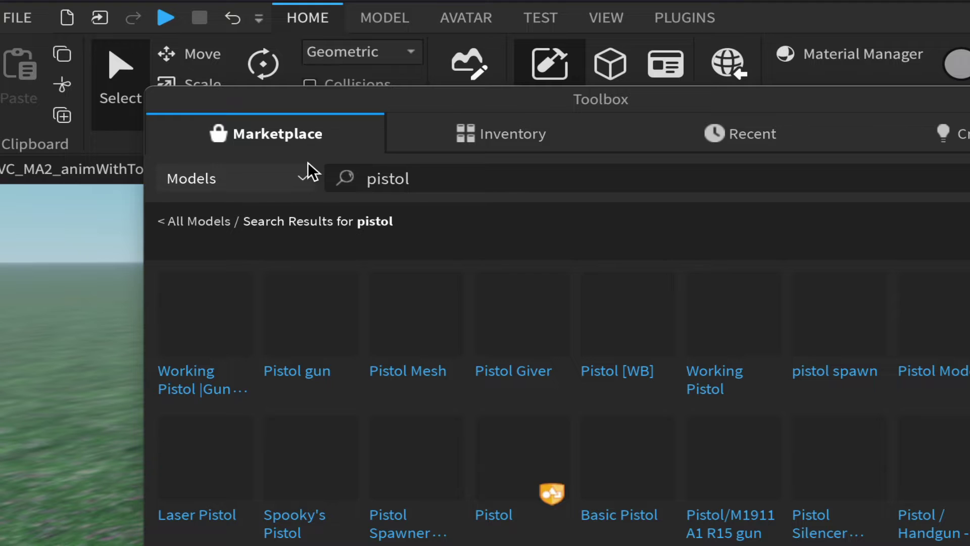
mouse_move(872, 374)
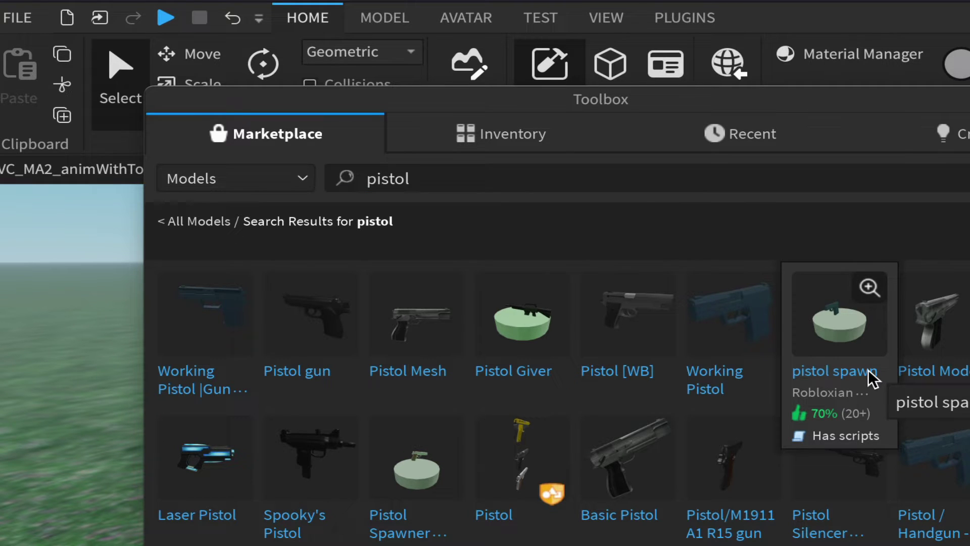
mouse_move(310, 317)
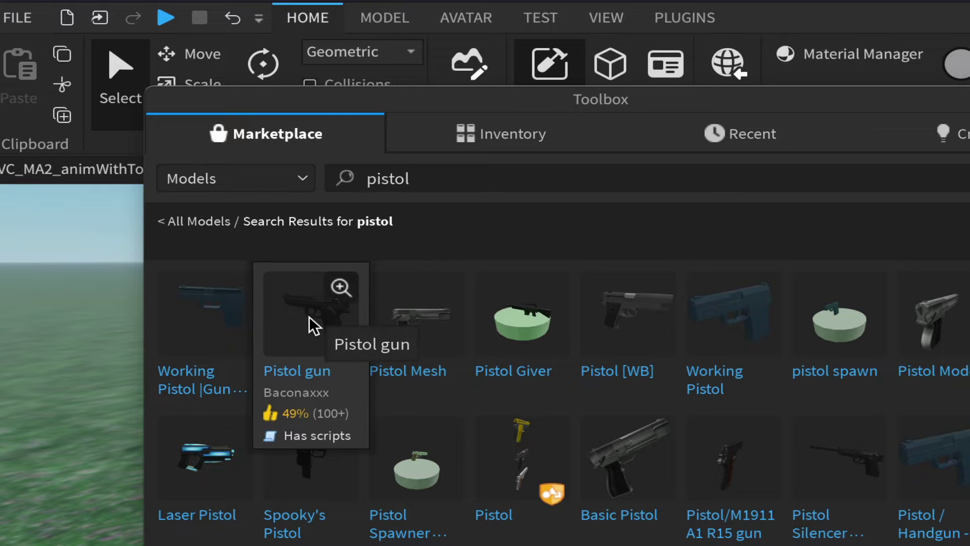
mouse_move(203, 319)
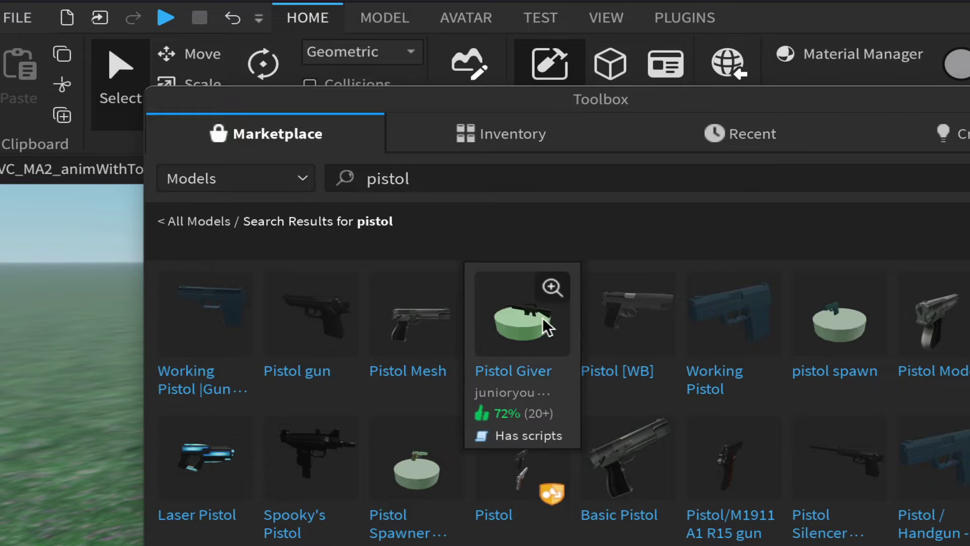
click(611, 17)
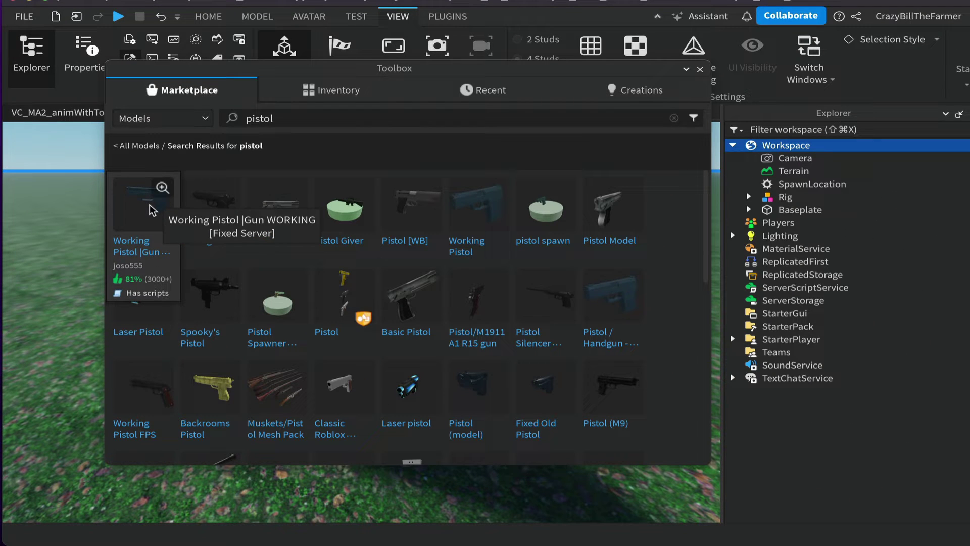
- Insert 'Working Pistol |Gun WORKING', accept the 3-scripts warning, and keep it in Workspace
click(152, 210)
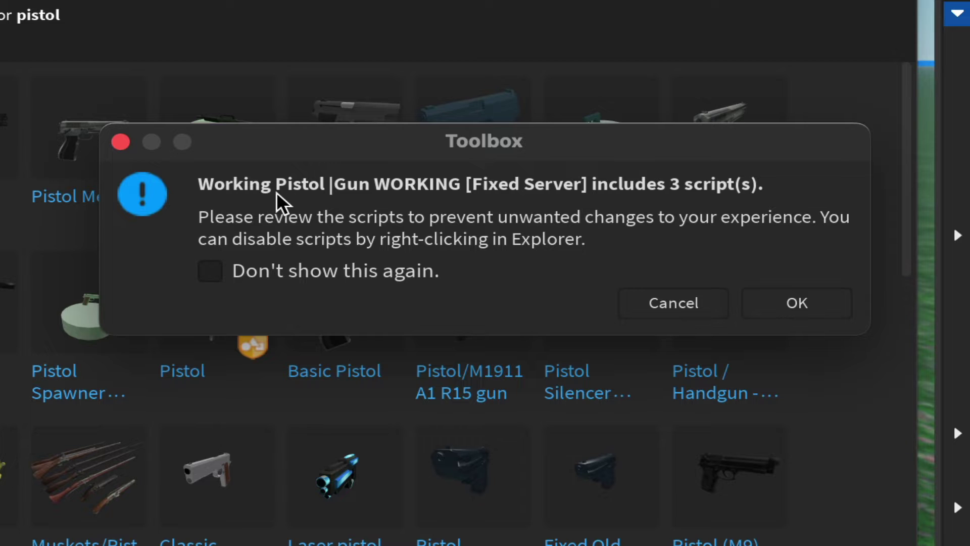
click(808, 300)
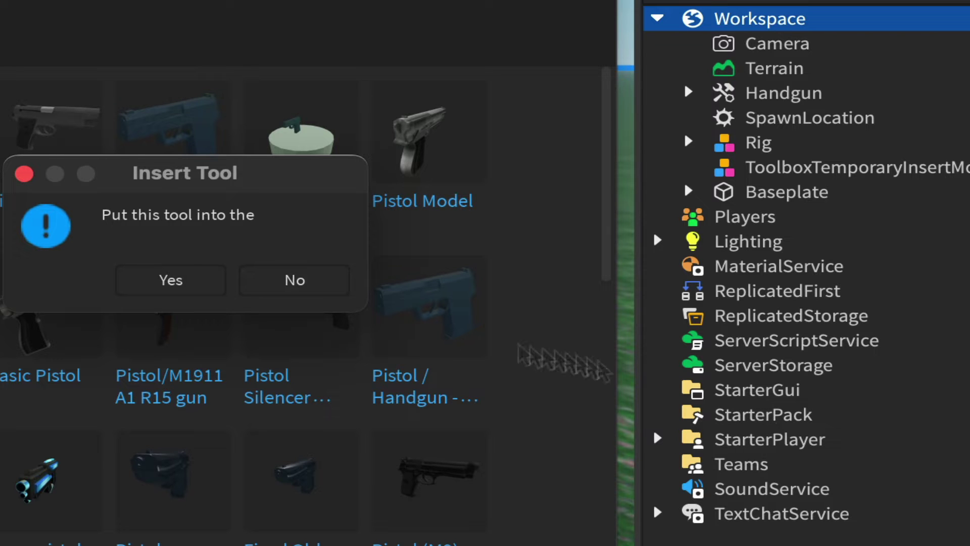
click(287, 281)
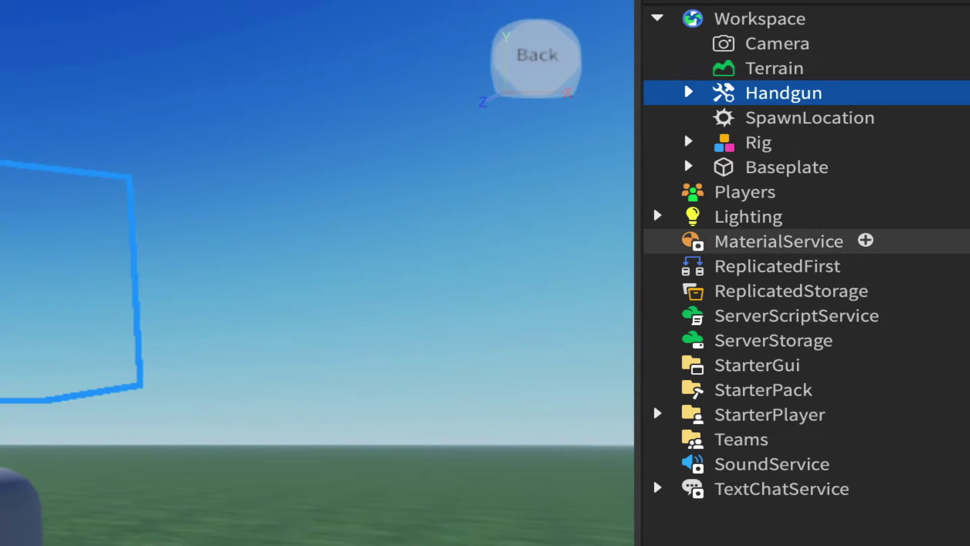
- Orbit the camera onto the Handgun resting above the rig's head
right_drag(315, 536, 314, 536)
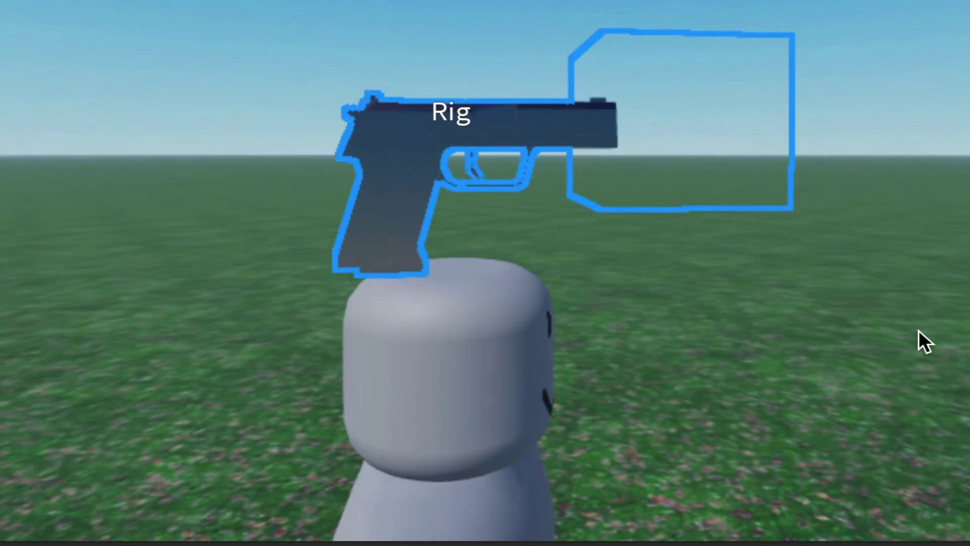
right_drag(919, 329, 918, 330)
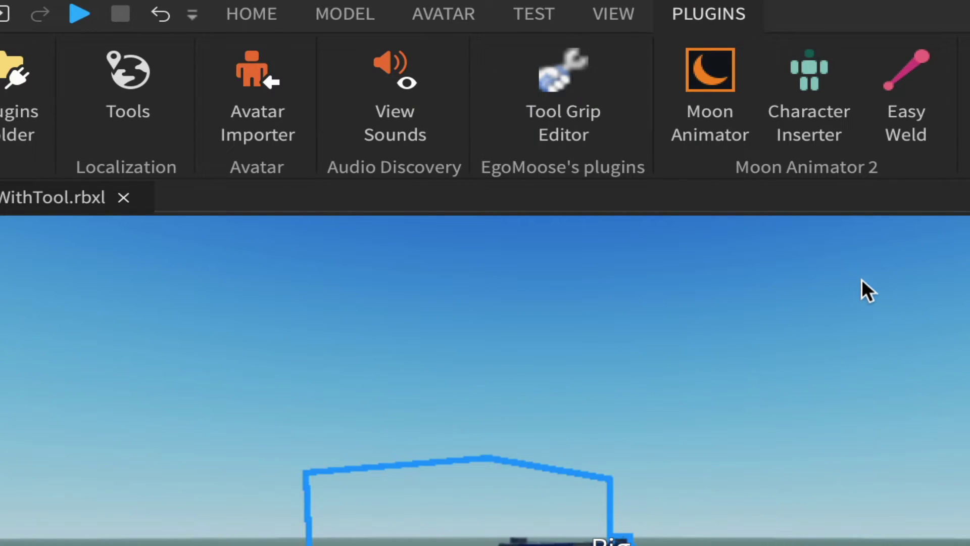
- Run Easy Weld's Cleaner on the Handgun
click(903, 75)
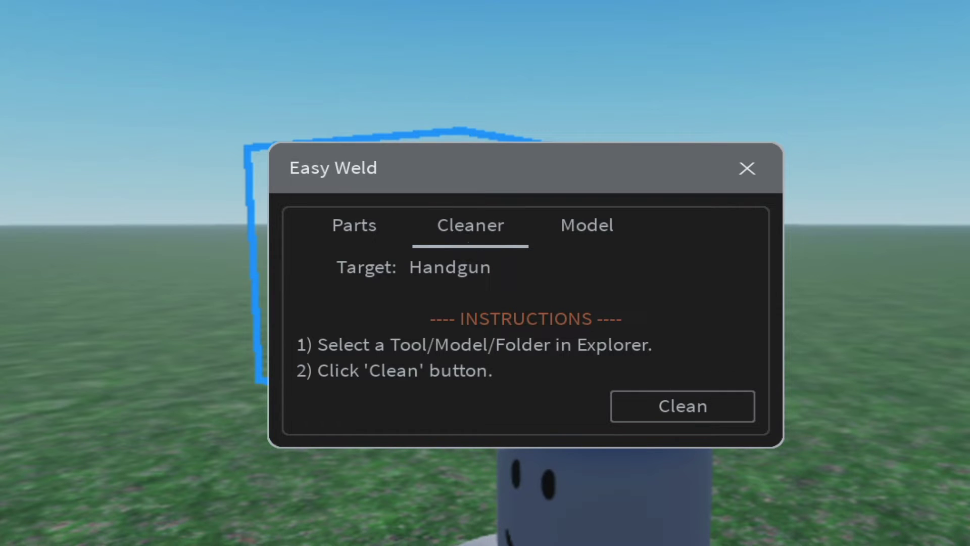
click(684, 412)
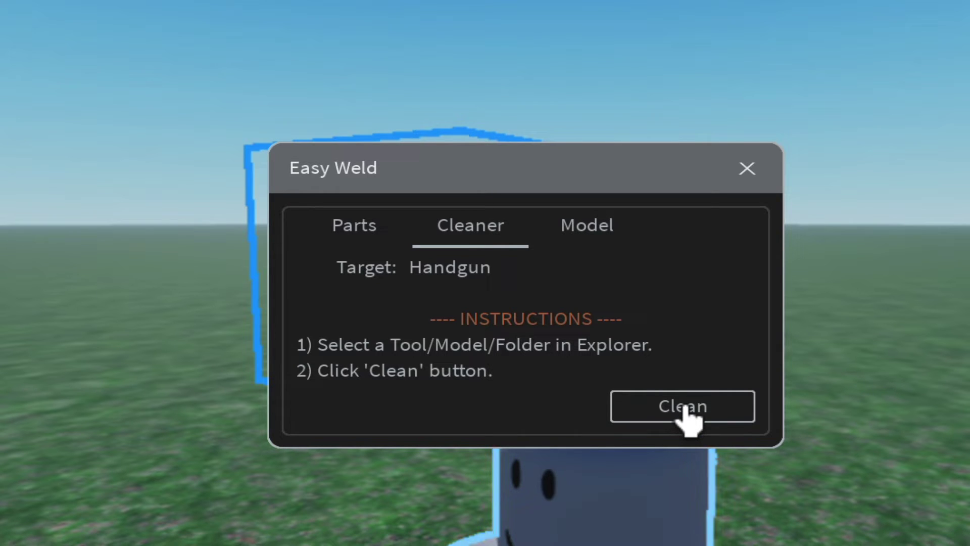
click(685, 407)
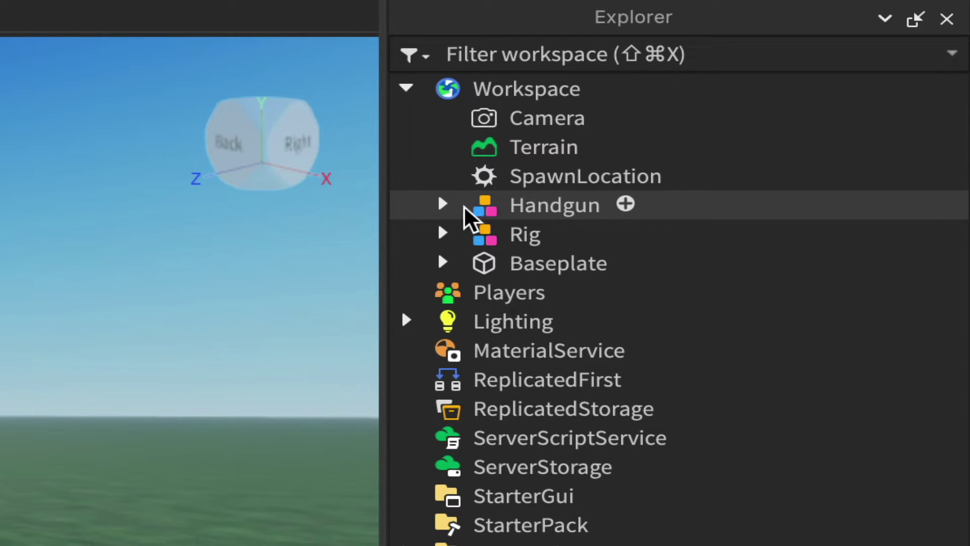
- Expand Handgun, Parts, Flare, MuzzleFlash and Handle in Explorer, then collapse Handle and Flare
click(442, 208)
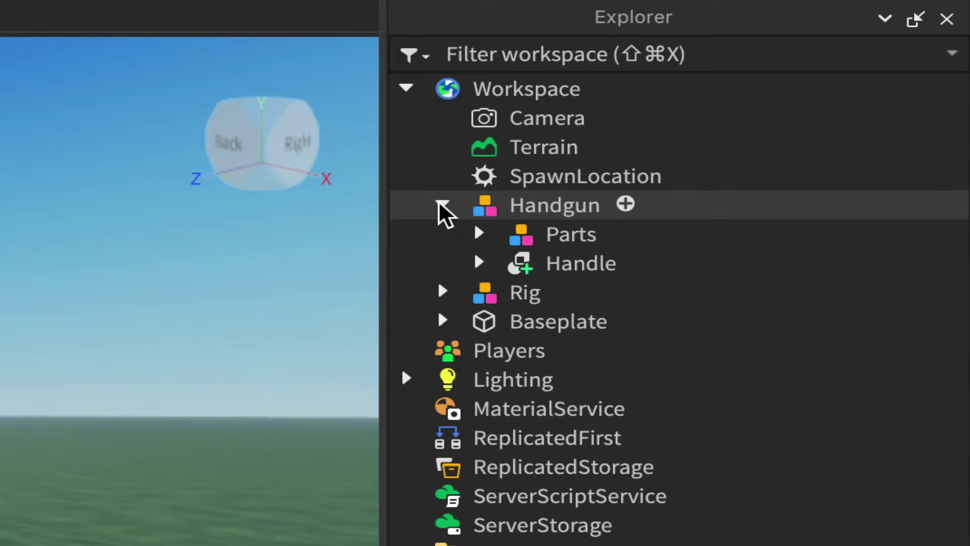
click(479, 234)
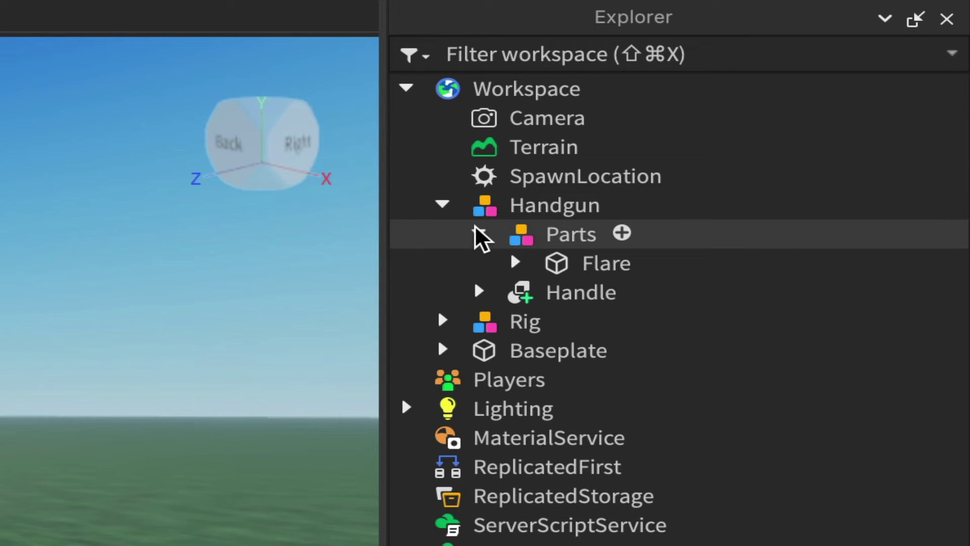
click(515, 262)
click(550, 292)
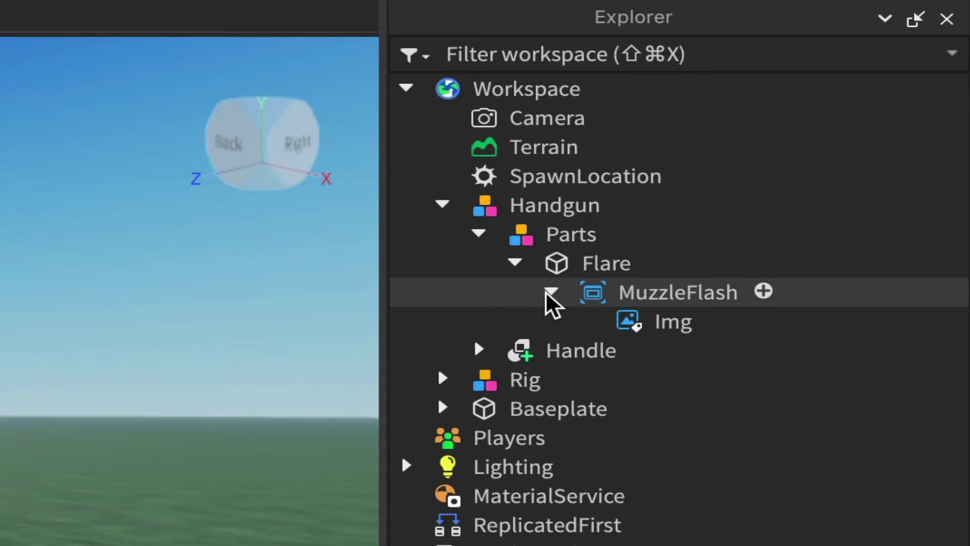
click(479, 350)
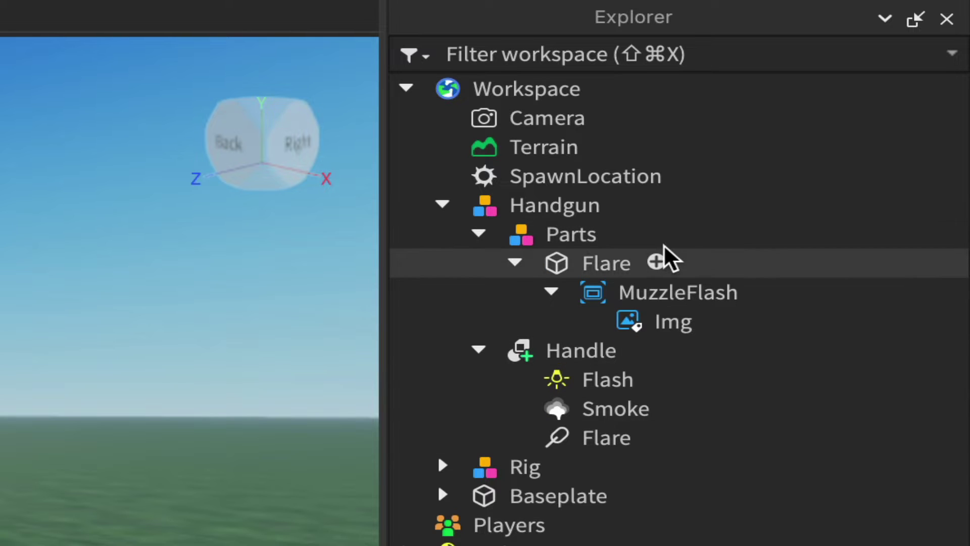
click(479, 350)
click(515, 262)
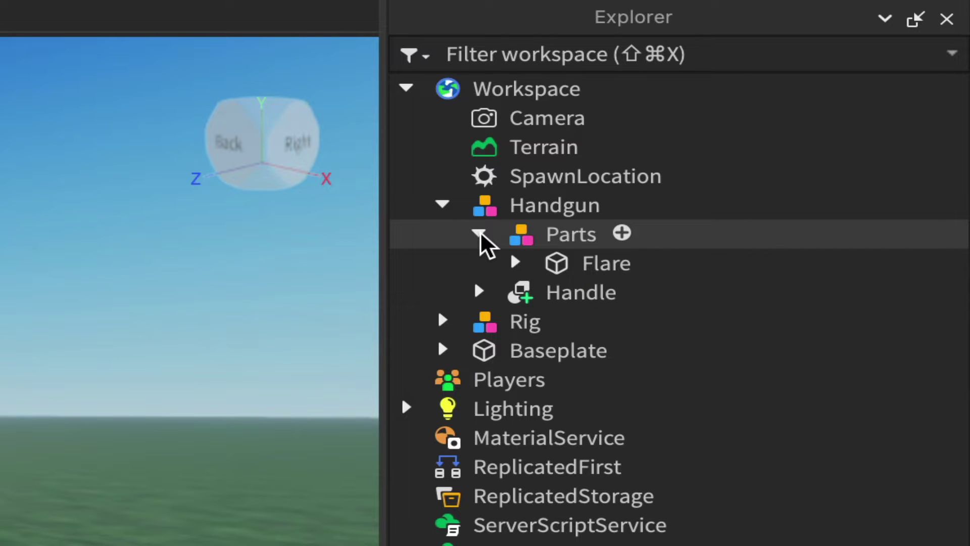